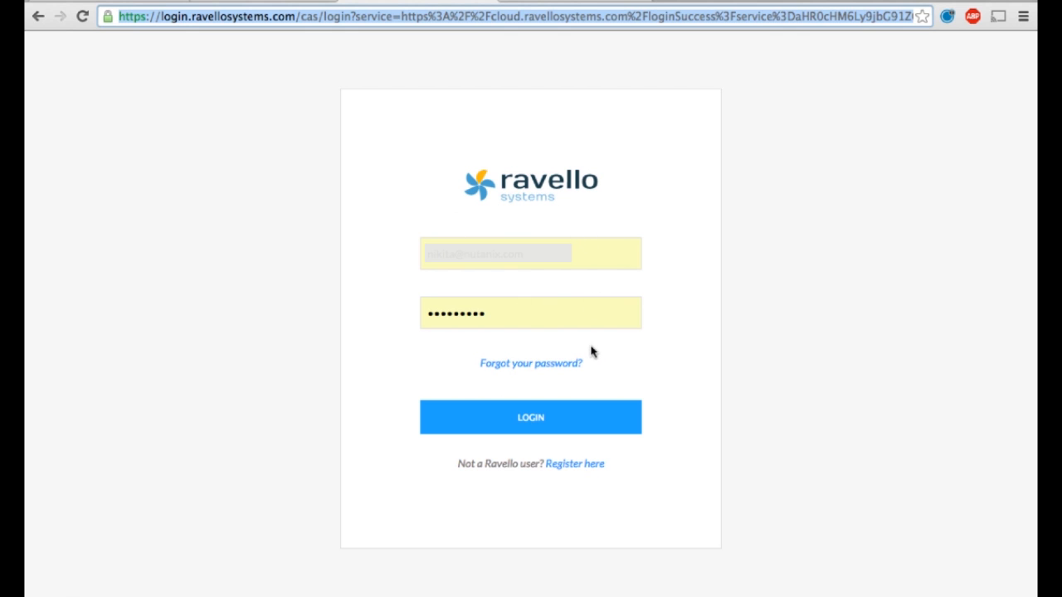
Log in and copy the Nutanix CE 2015.11.17 blueprint to My Blueprints as Copy of Nutanix CE 2015.11.17_test
{"action": "left_click", "coordinate": [581, 417]}
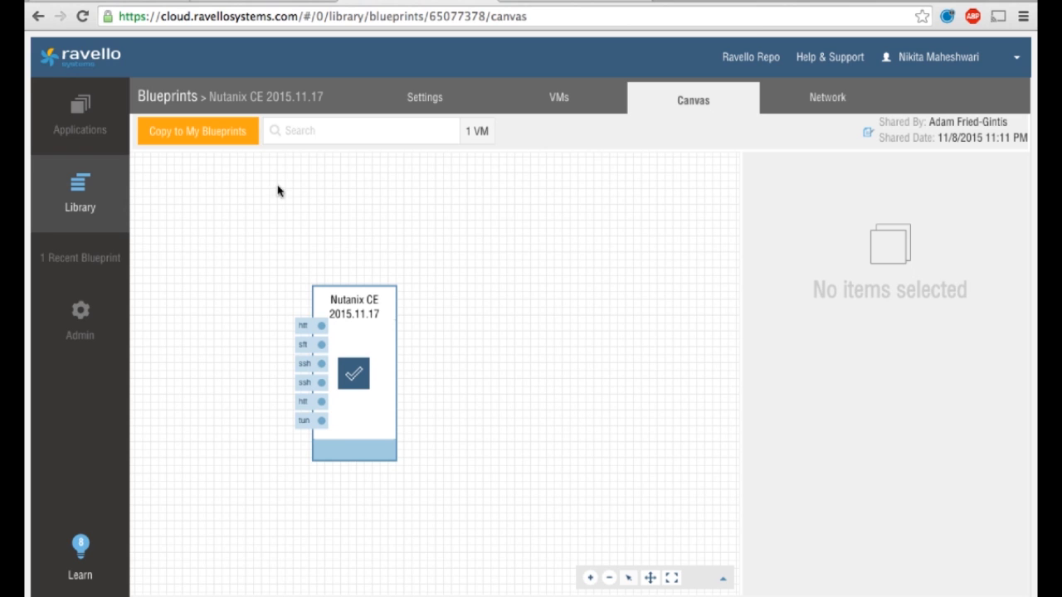
{"action": "left_click", "coordinate": [226, 131]}
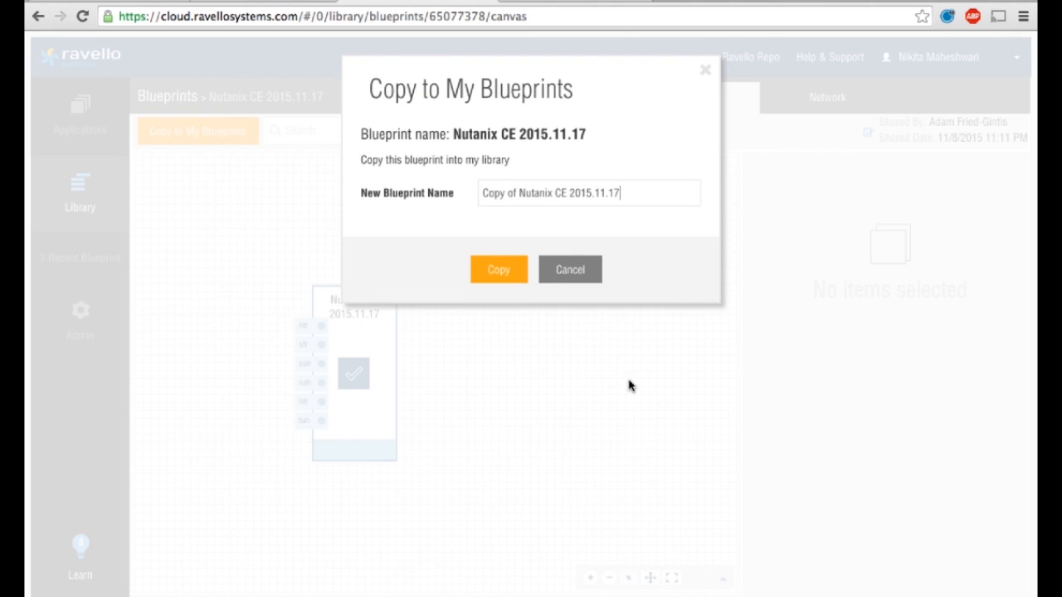
{"action": "type", "text": "_test"}
{"action": "left_click", "coordinate": [499, 270]}
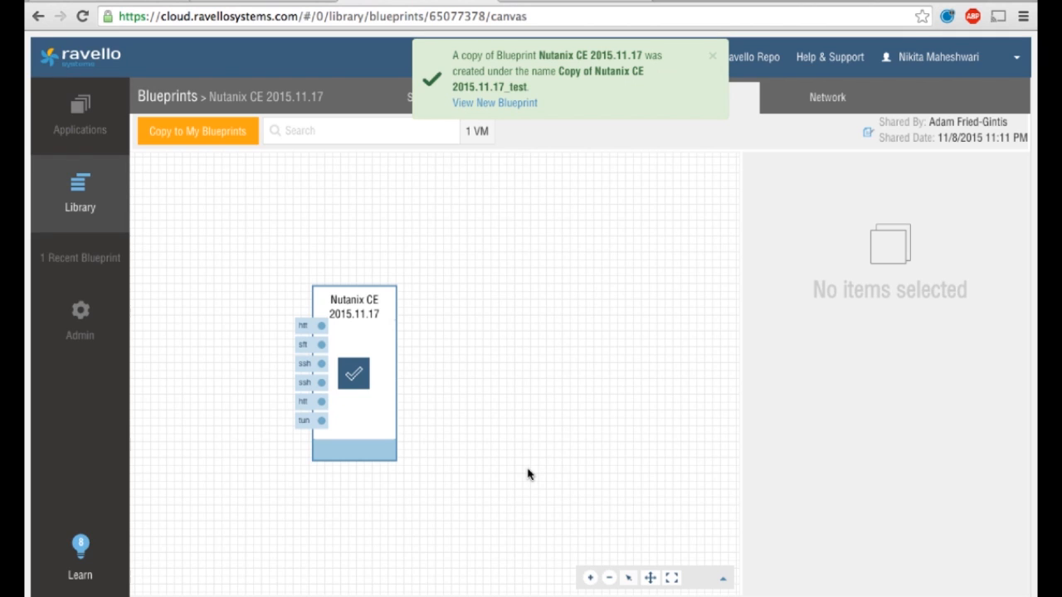
Open the new blueprint and create an application from it named Copy of Nutanix CE 2015.11.17_test-i
{"action": "left_click", "coordinate": [527, 105]}
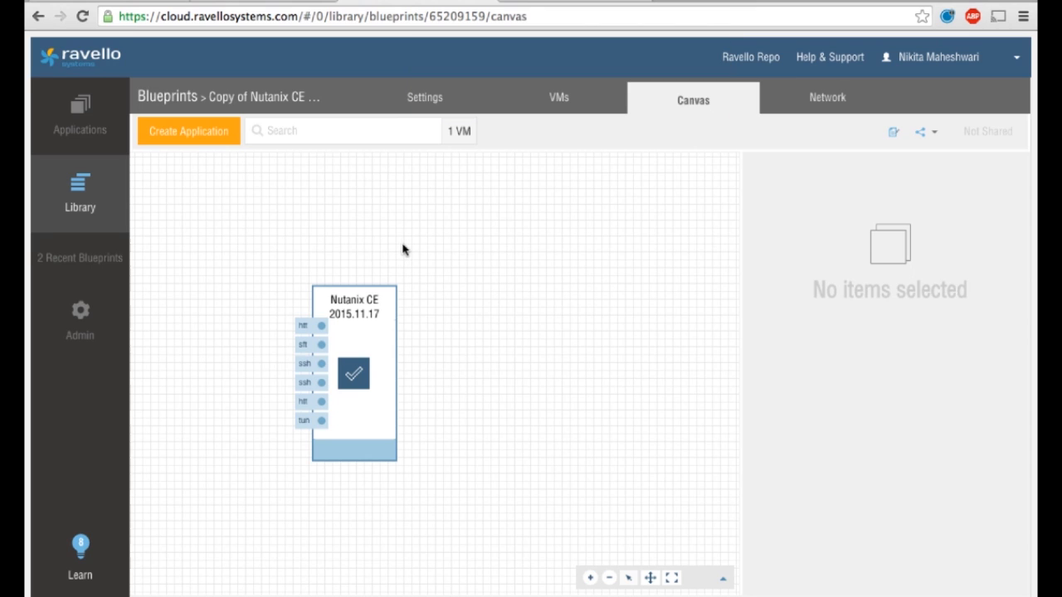
{"action": "left_click", "coordinate": [209, 133]}
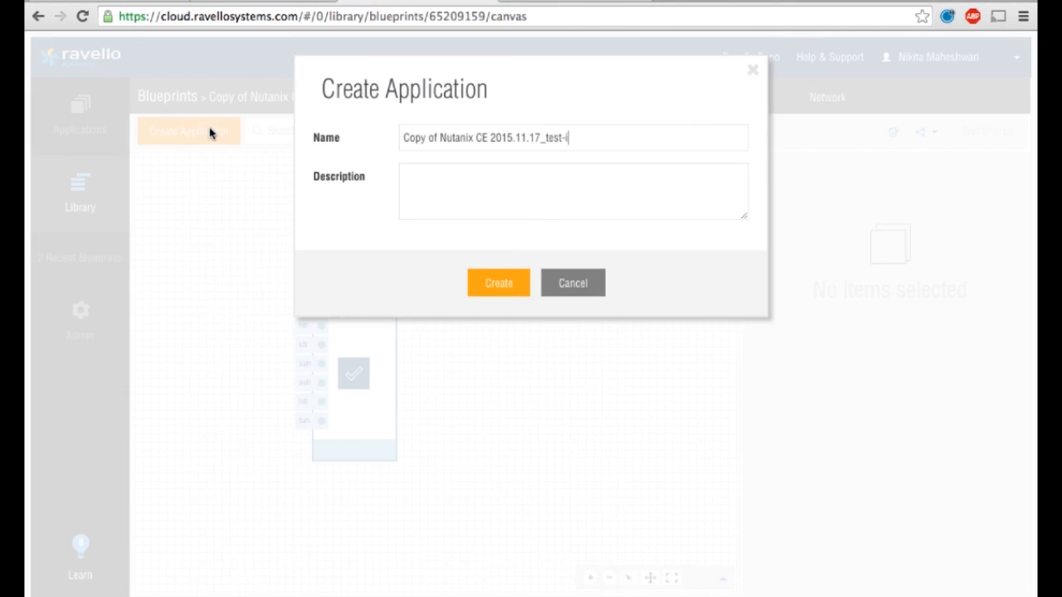
{"action": "left_click", "coordinate": [514, 288]}
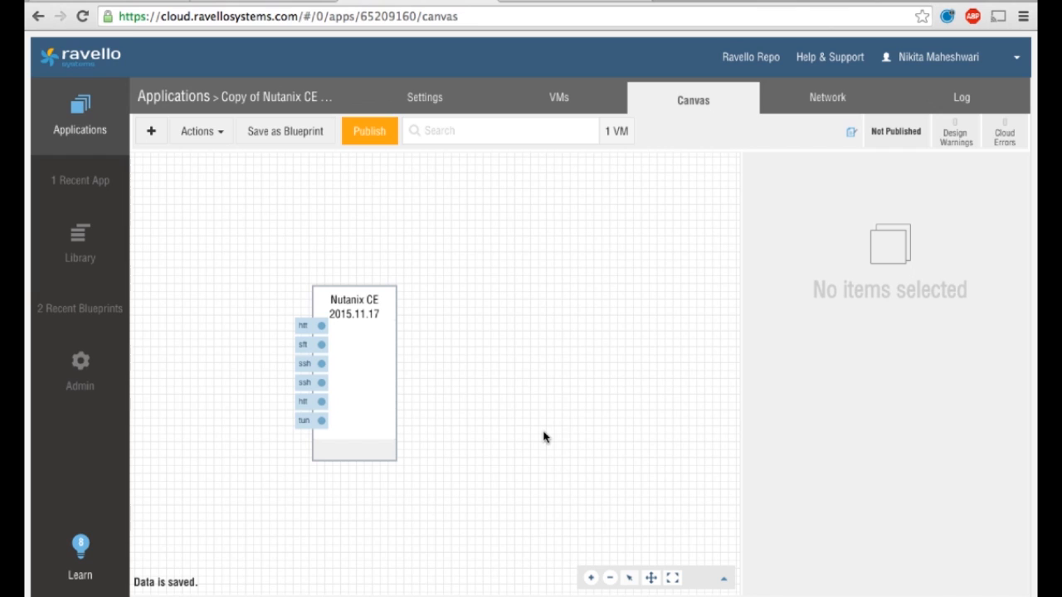
Open publishing for the application, optimize for Performance, and keep Google Compute Engine in region us-central1
{"action": "left_click", "coordinate": [369, 131]}
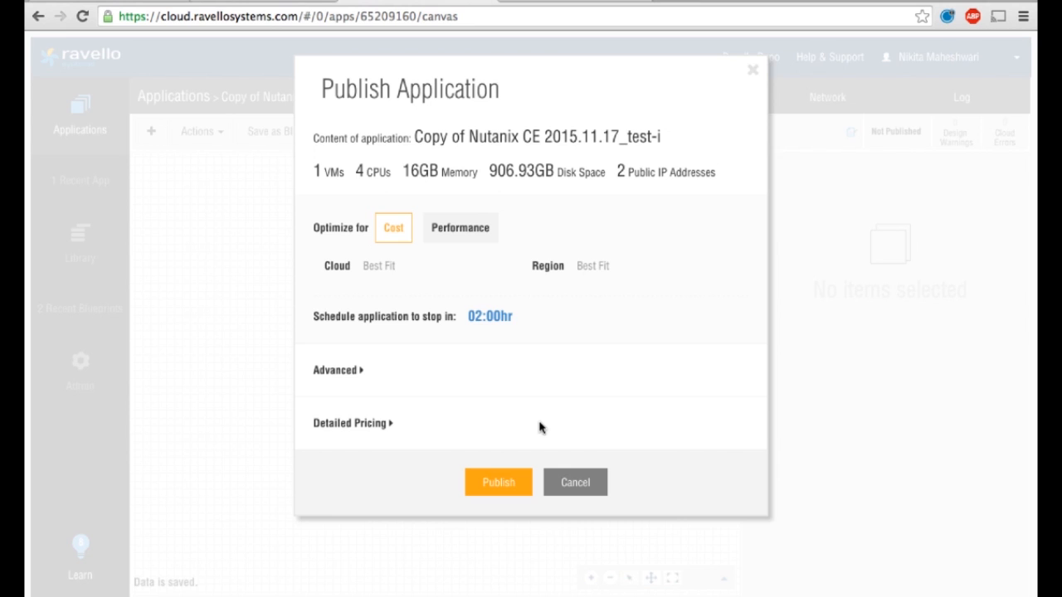
{"action": "left_click", "coordinate": [469, 232]}
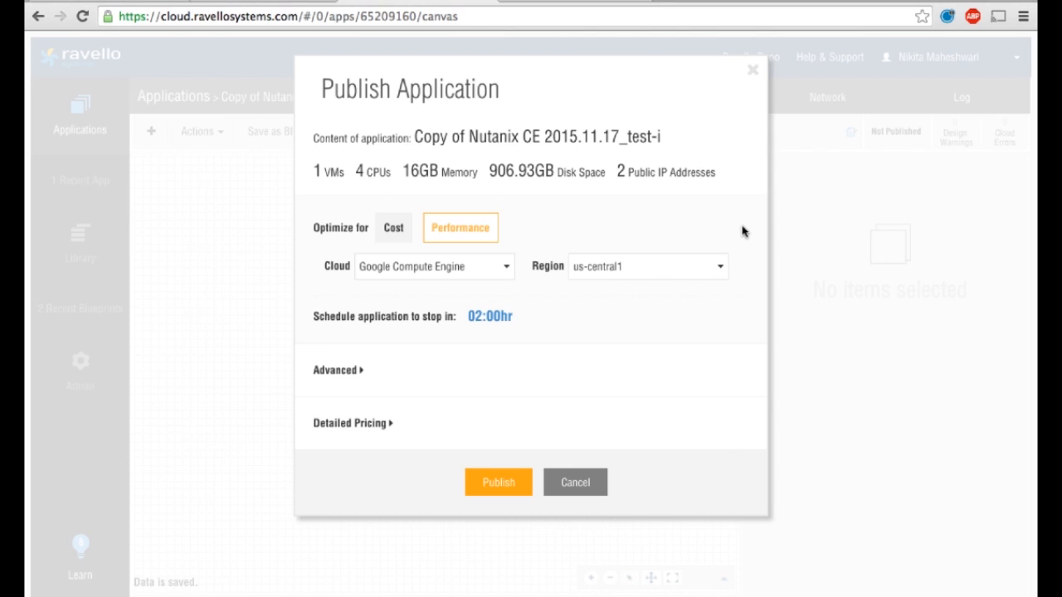
{"action": "left_click", "coordinate": [505, 269]}
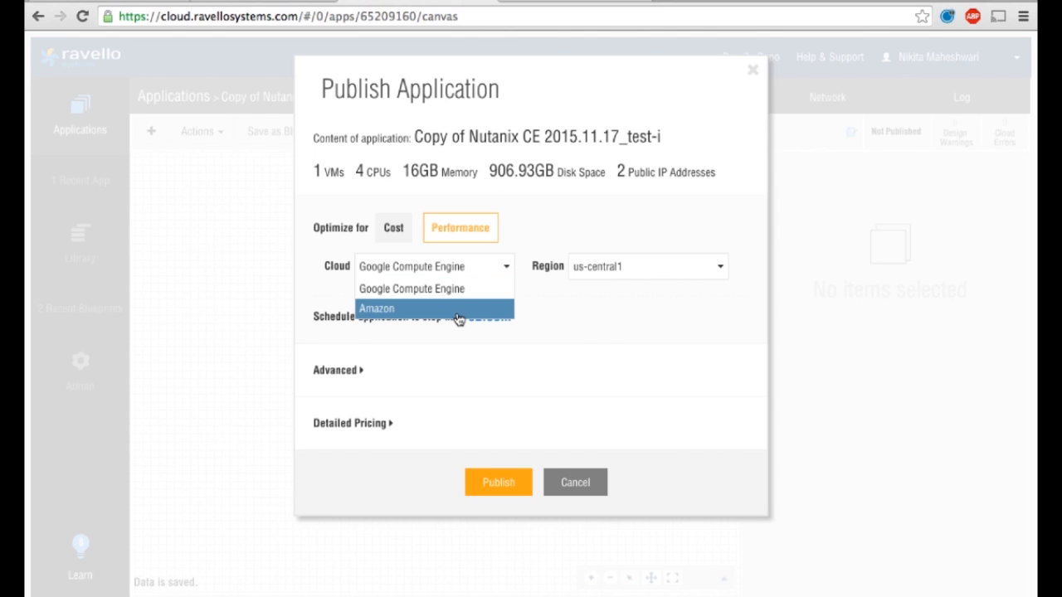
{"action": "left_click", "coordinate": [483, 288]}
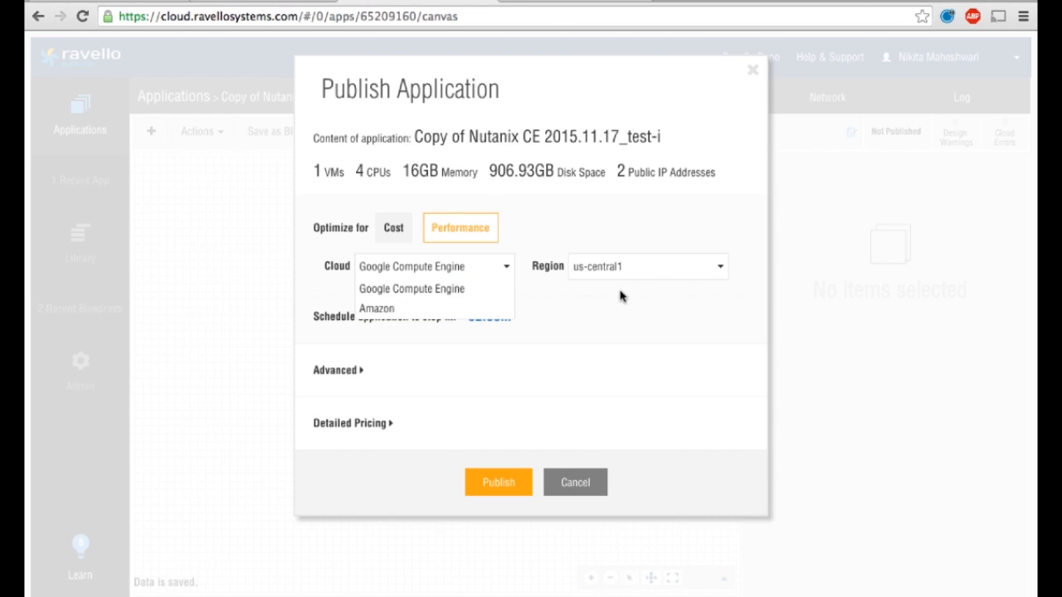
{"action": "left_click", "coordinate": [666, 274]}
{"action": "left_click", "coordinate": [626, 231]}
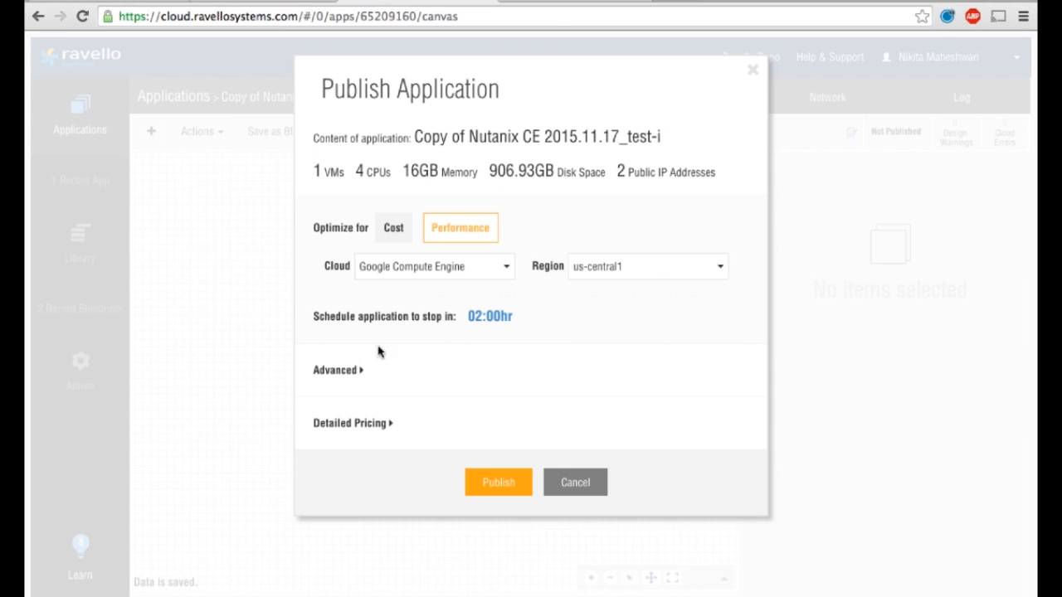
Set the application's scheduled stop to 01 hours 00 minutes and save it
{"action": "right_click", "coordinate": [503, 317]}
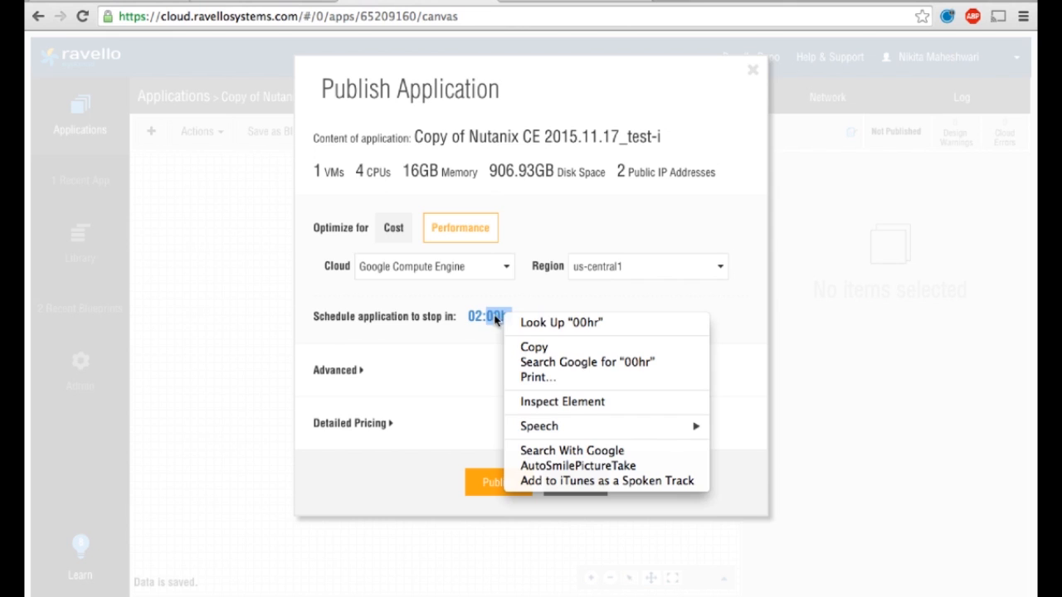
{"action": "right_click", "coordinate": [483, 316]}
{"action": "left_click", "coordinate": [473, 316]}
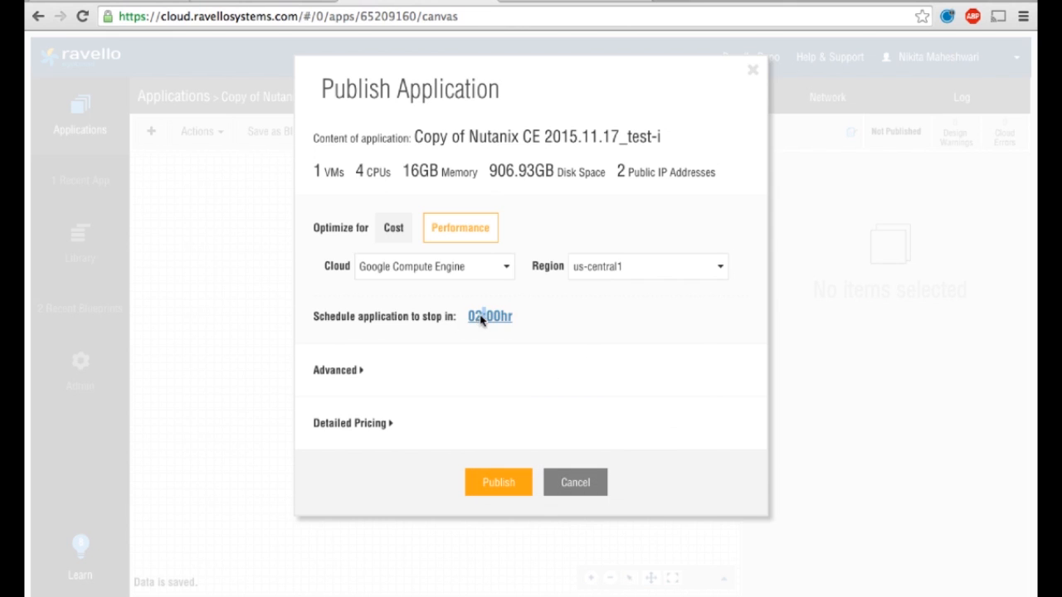
{"action": "left_click", "coordinate": [481, 317]}
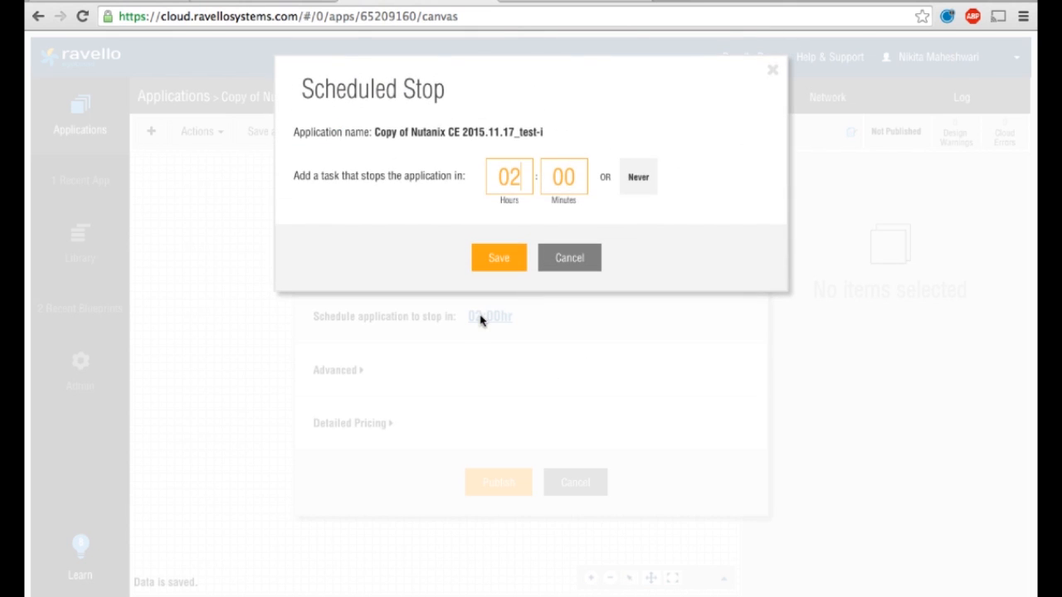
{"action": "left_click", "coordinate": [519, 177]}
{"action": "key", "text": "BackSpace"}
{"action": "type", "text": "1"}
{"action": "left_click", "coordinate": [502, 253]}
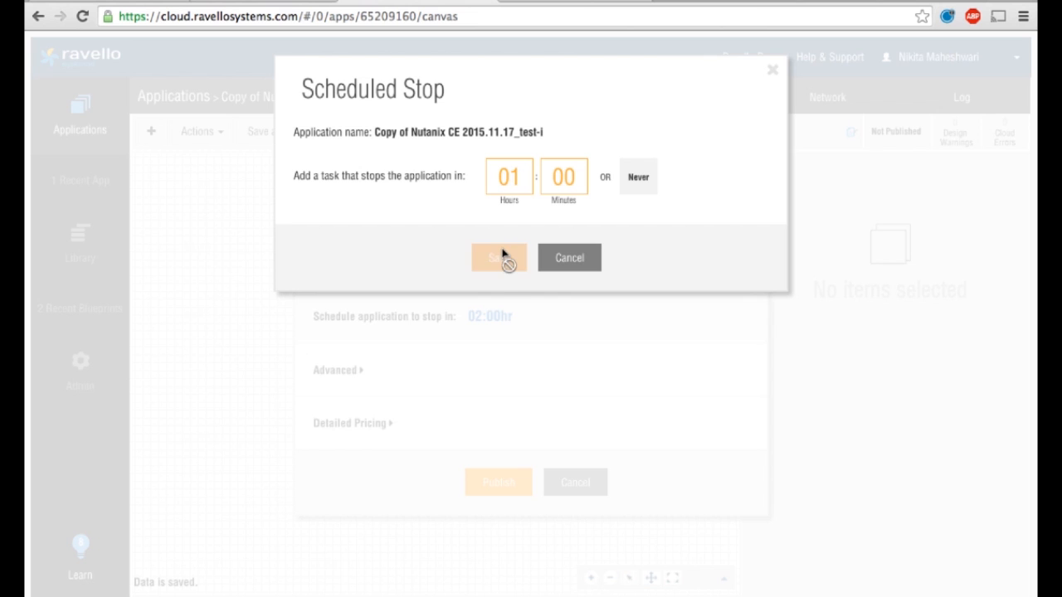
Expand the Advanced section to check the automatic VM start option
{"action": "left_click", "coordinate": [348, 371]}
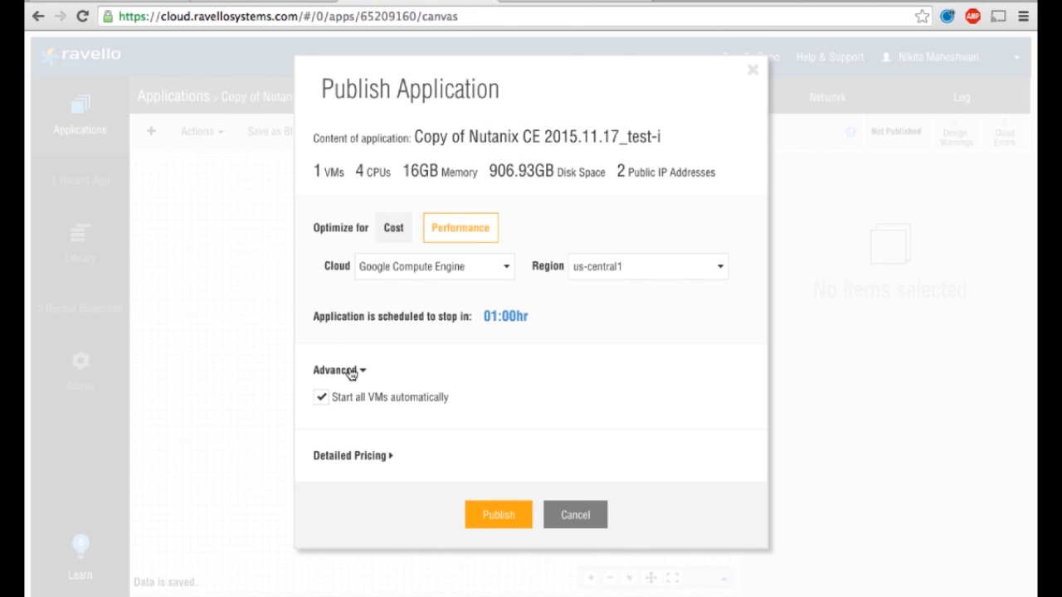
{"action": "left_click", "coordinate": [348, 371]}
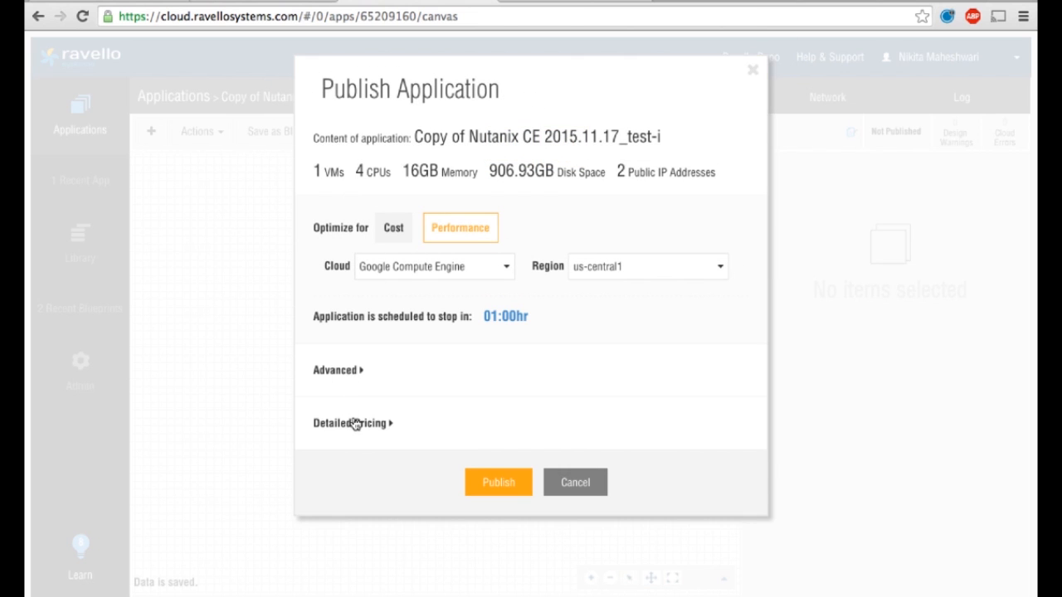
{"action": "left_click", "coordinate": [349, 371]}
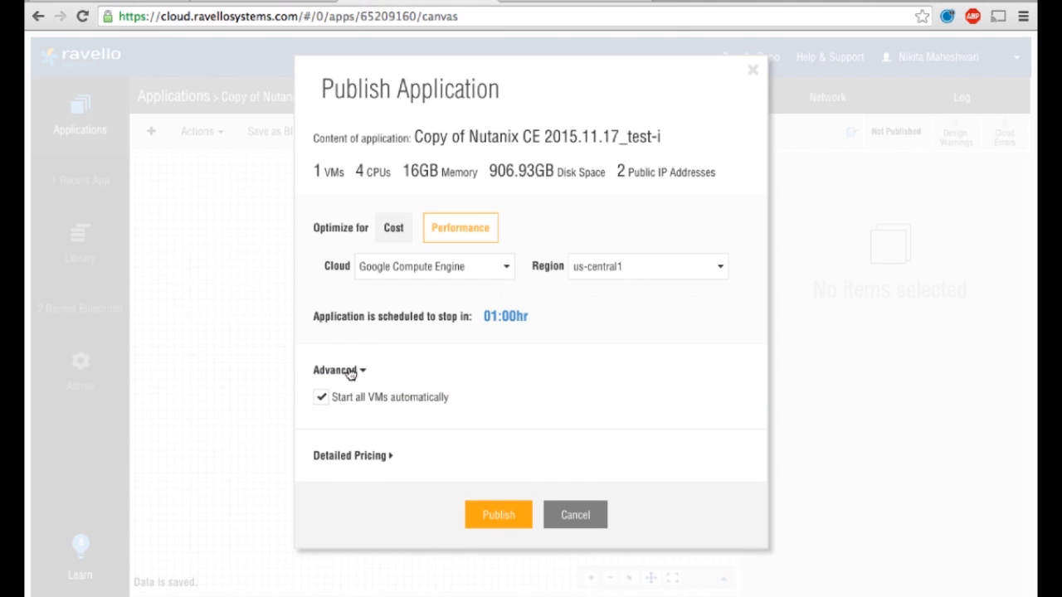
{"action": "right_click", "coordinate": [350, 373]}
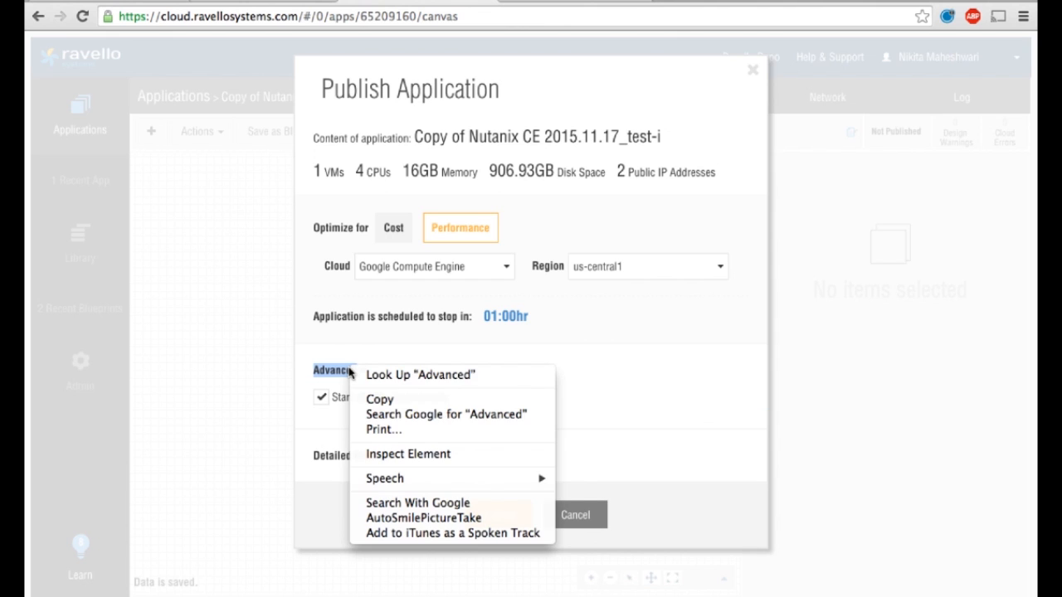
{"action": "left_click", "coordinate": [348, 370]}
Review the detailed pricing and publish the application
{"action": "left_click", "coordinate": [351, 425]}
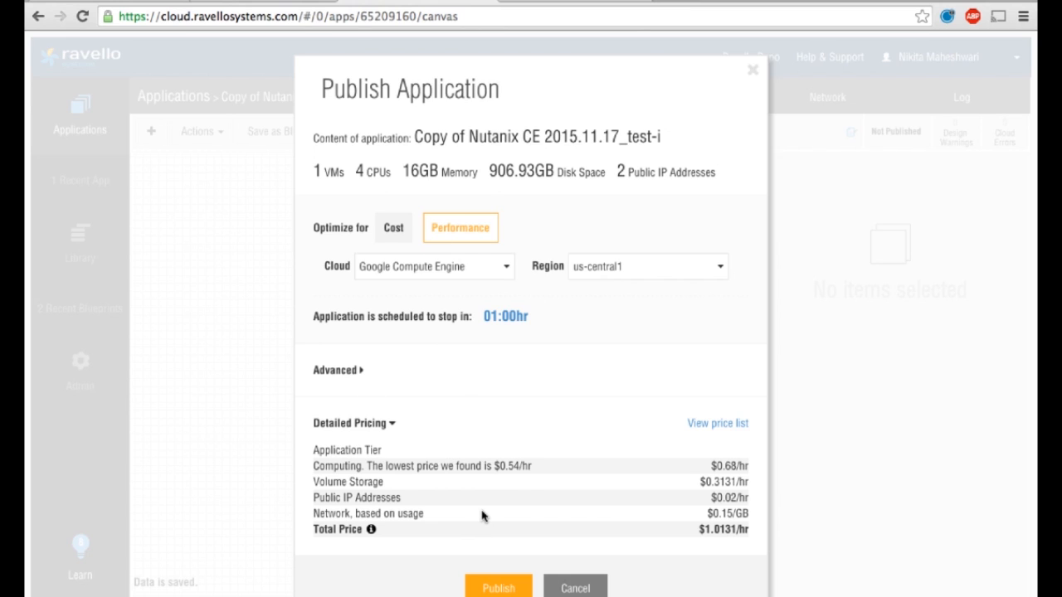
{"action": "left_click", "coordinate": [495, 588]}
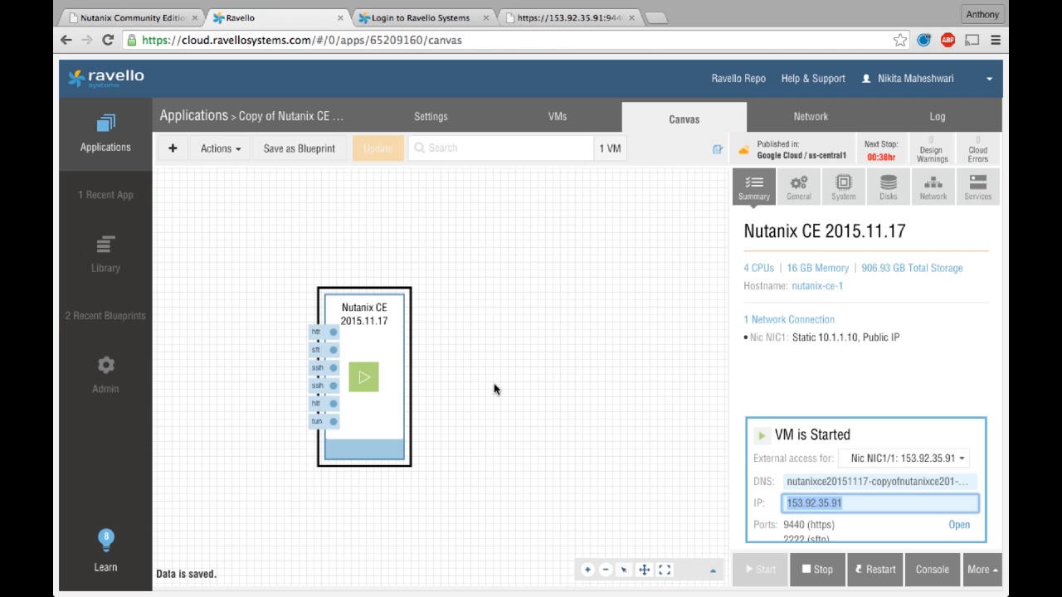
Review the VM's external access NIC addresses and the Nutanix Web Console address with port 9440
{"action": "left_click", "coordinate": [959, 461]}
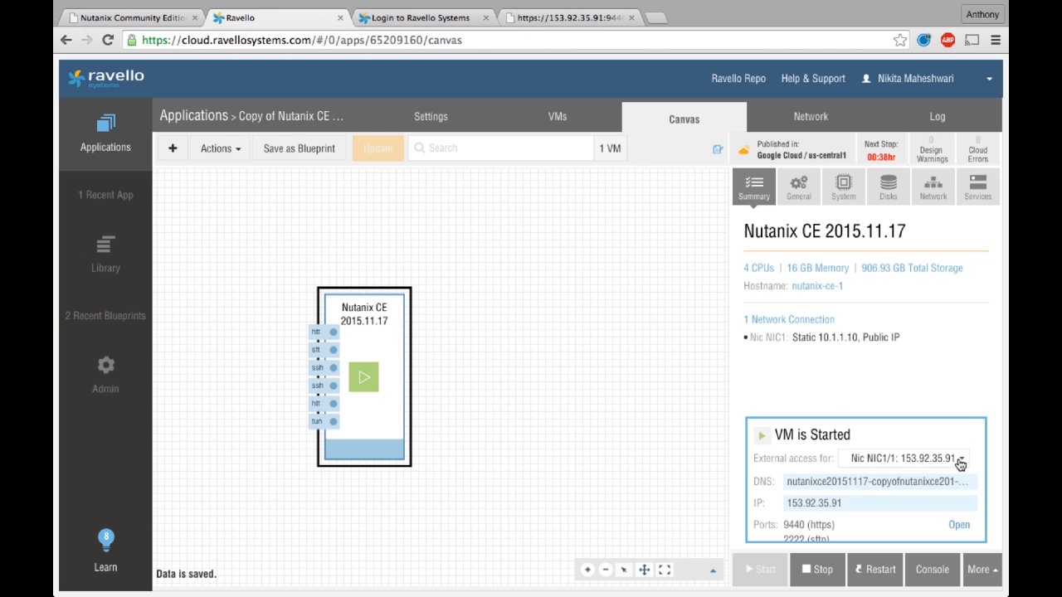
{"action": "left_click", "coordinate": [933, 374]}
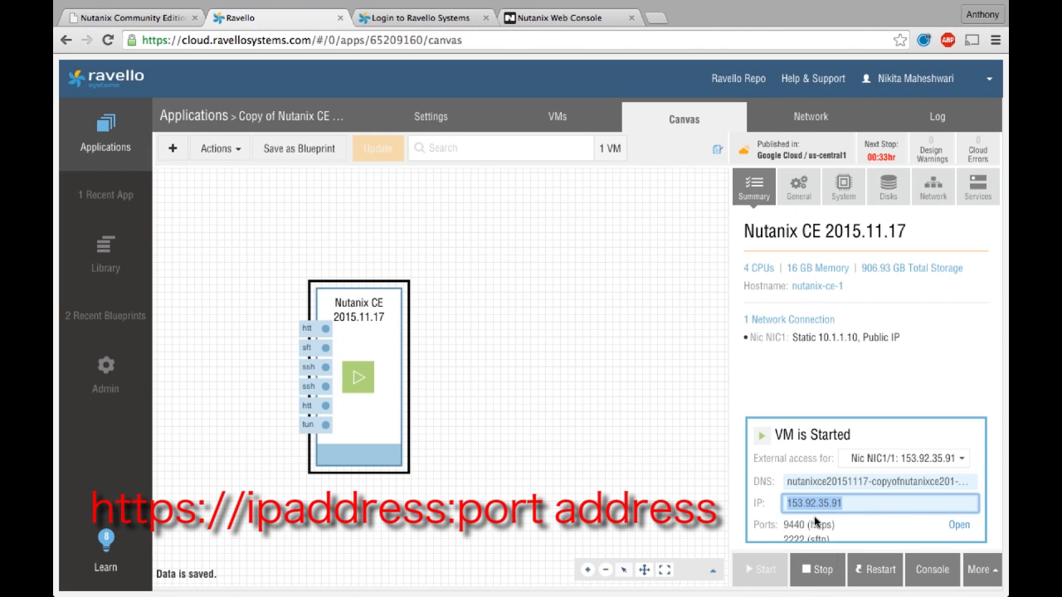
{"action": "left_click", "coordinate": [566, 18]}
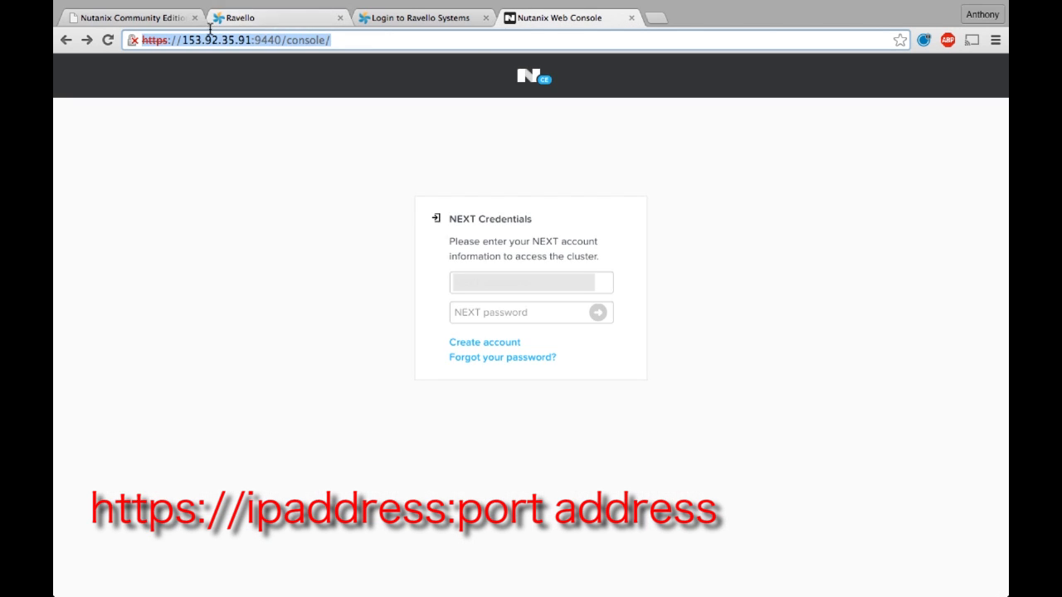
{"action": "left_click_drag", "start_coordinate": [175, 40], "coordinate": [339, 39]}
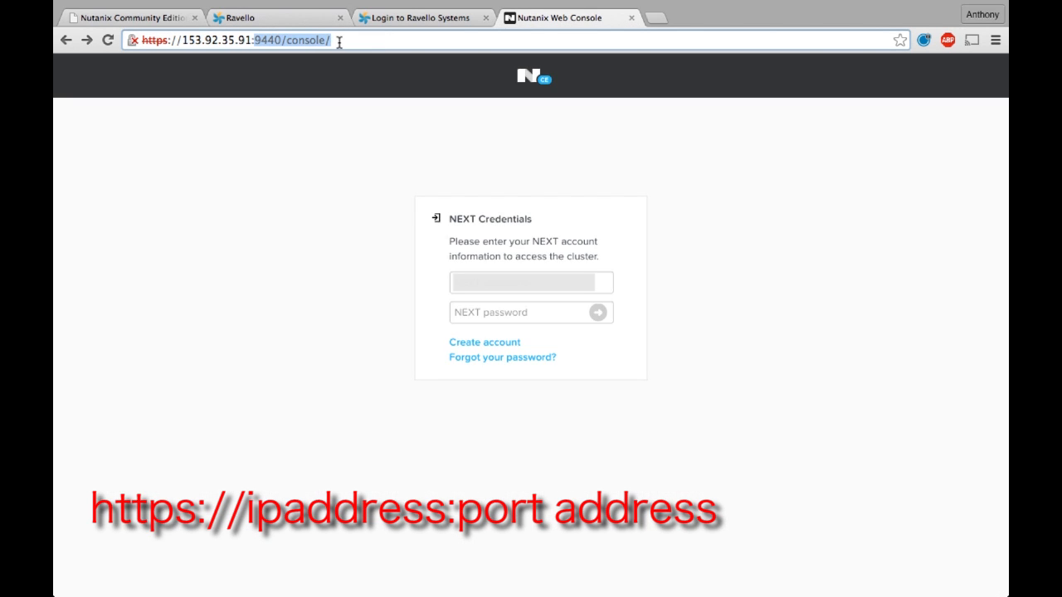
Select the NEXT account field on the Nutanix Web Console sign-in form
{"action": "left_click", "coordinate": [253, 314]}
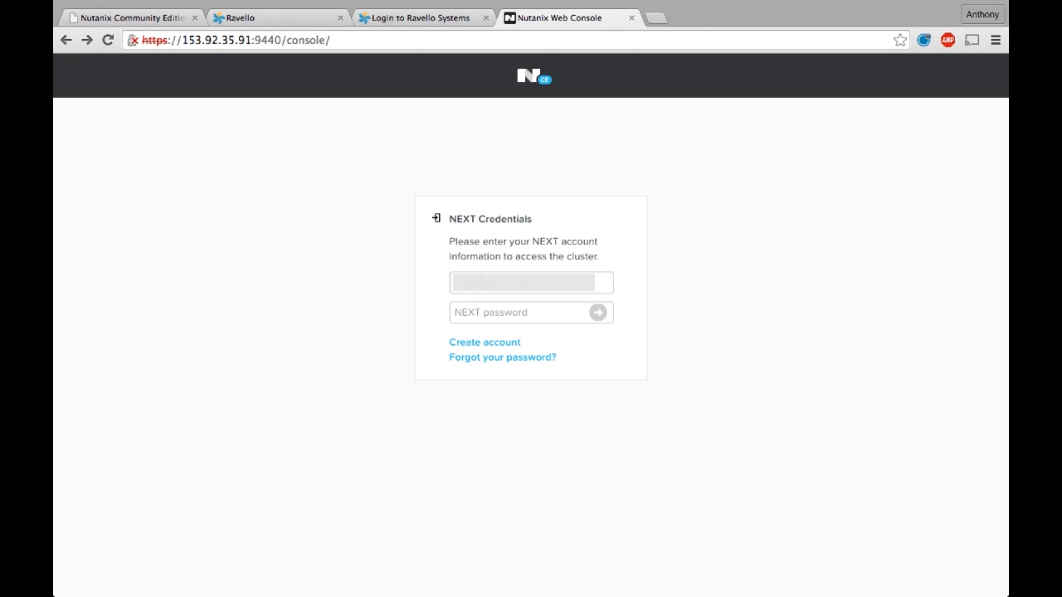
{"action": "left_click", "coordinate": [516, 283]}
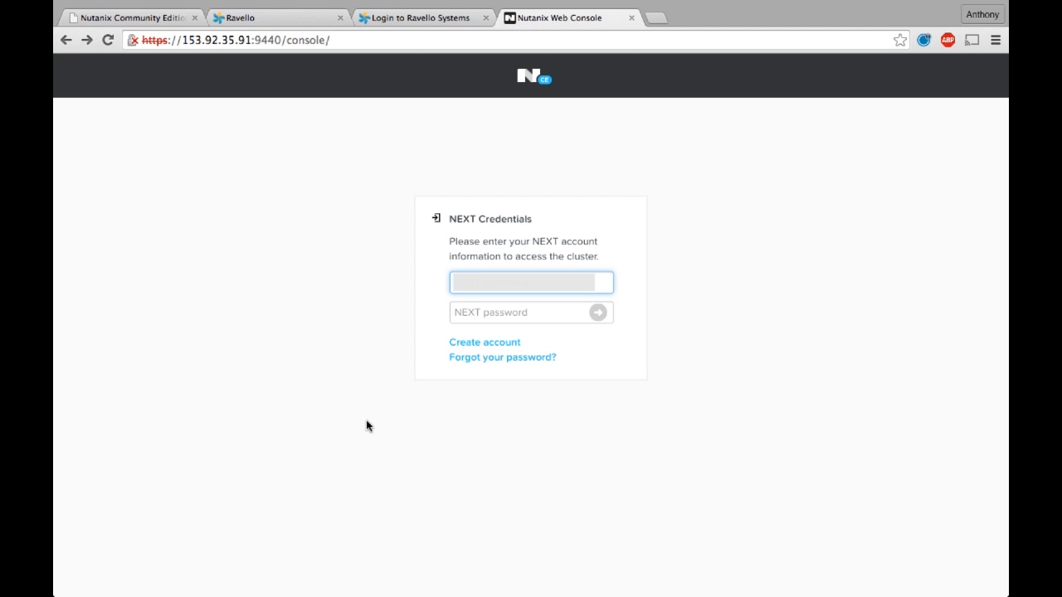